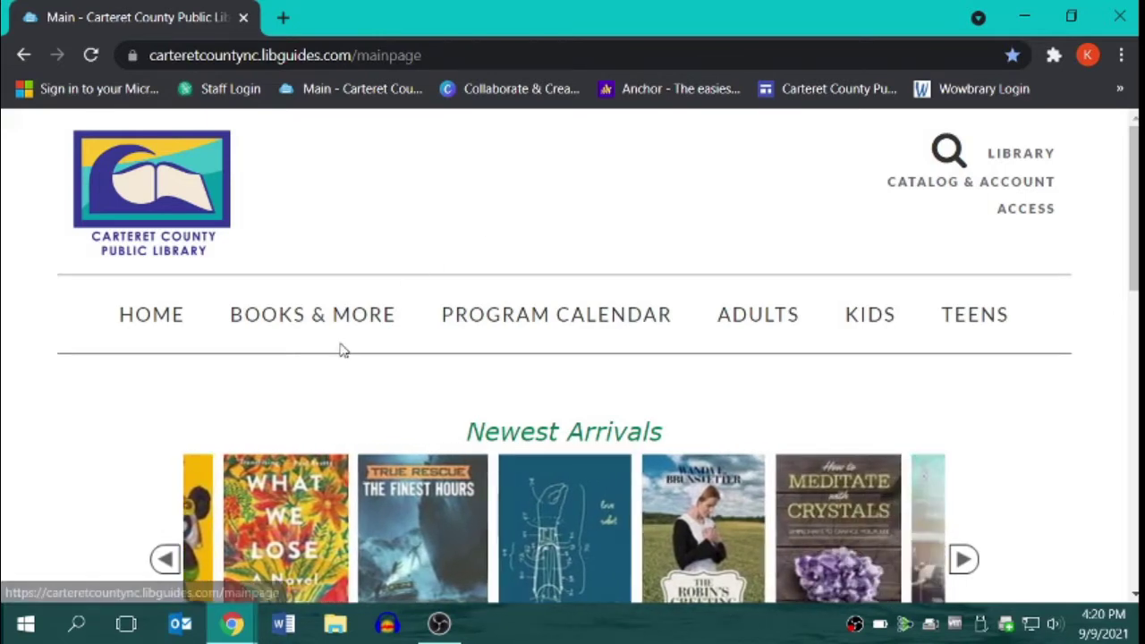
Open Cypress Resume from the NC LIVE resources in the library site's Books & More section.
{"action": "mouse_move", "coordinate": [358, 314]}
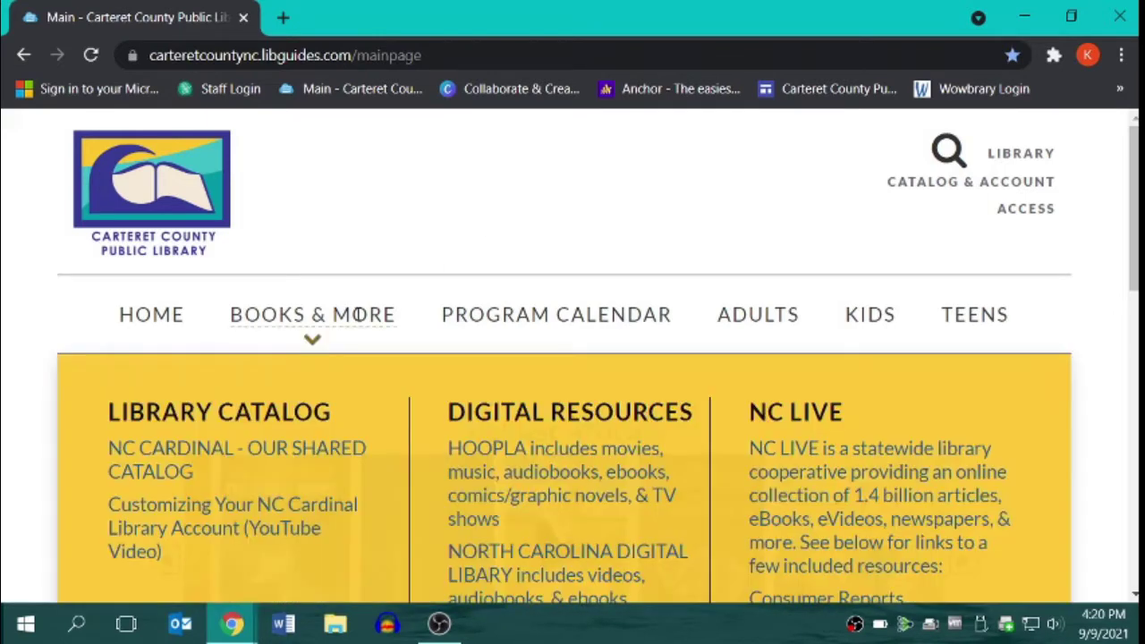
{"action": "scroll", "coordinate": [698, 442], "scroll_direction": "down", "scroll_amount": 3}
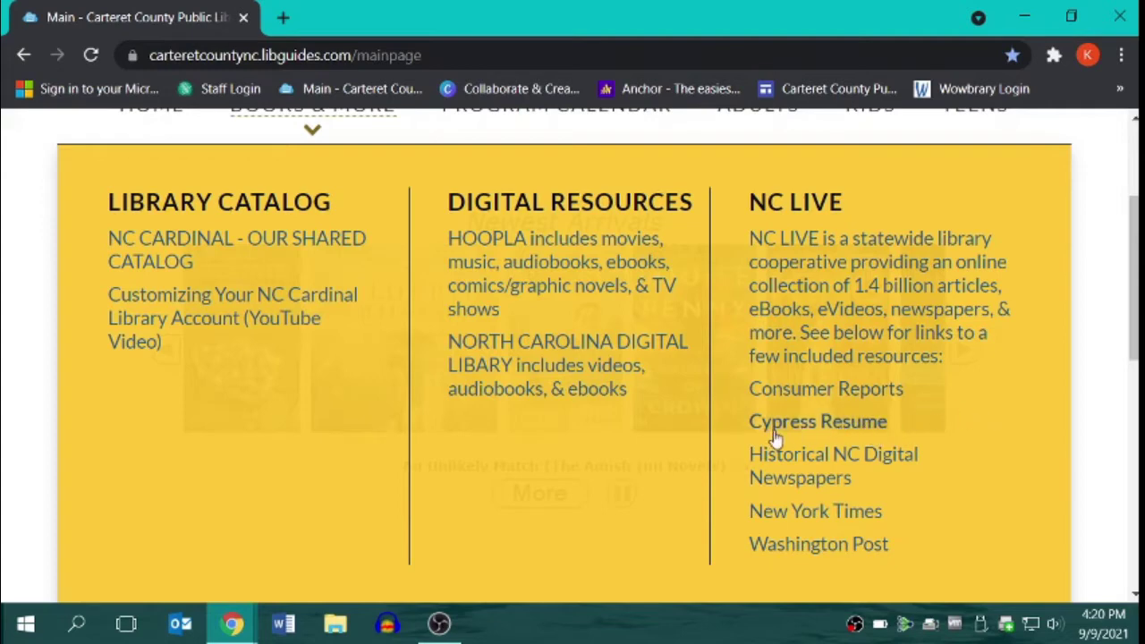
{"action": "left_click", "coordinate": [847, 430]}
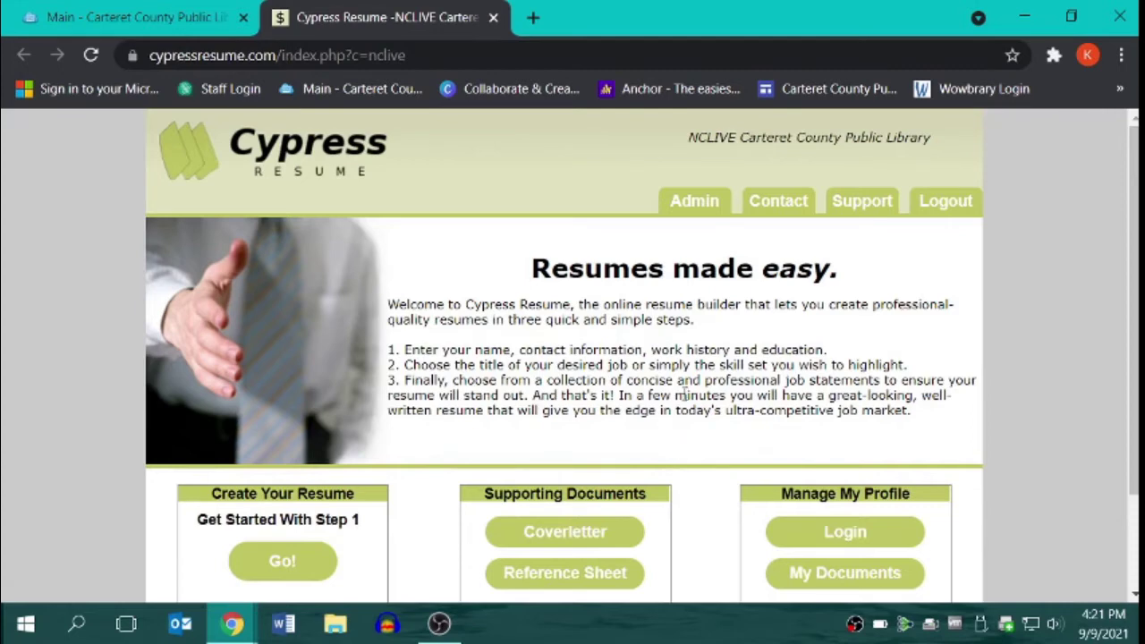
Start creating a resume and choose the Strictly Business document style.
{"action": "scroll", "coordinate": [686, 396], "scroll_direction": "down", "scroll_amount": 2}
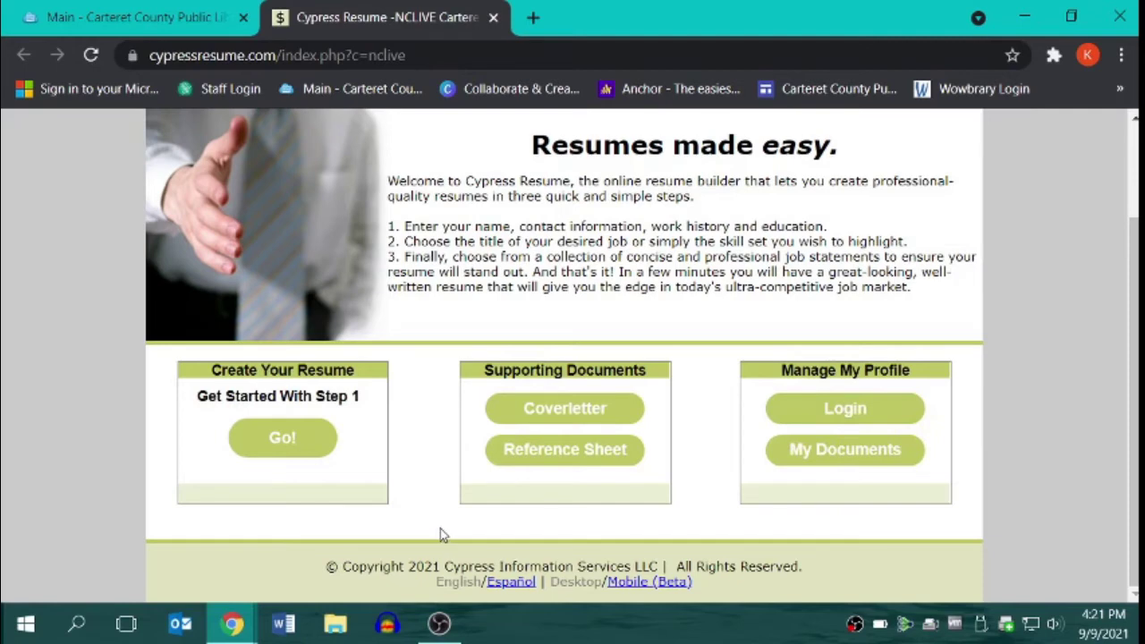
{"action": "left_click", "coordinate": [282, 441]}
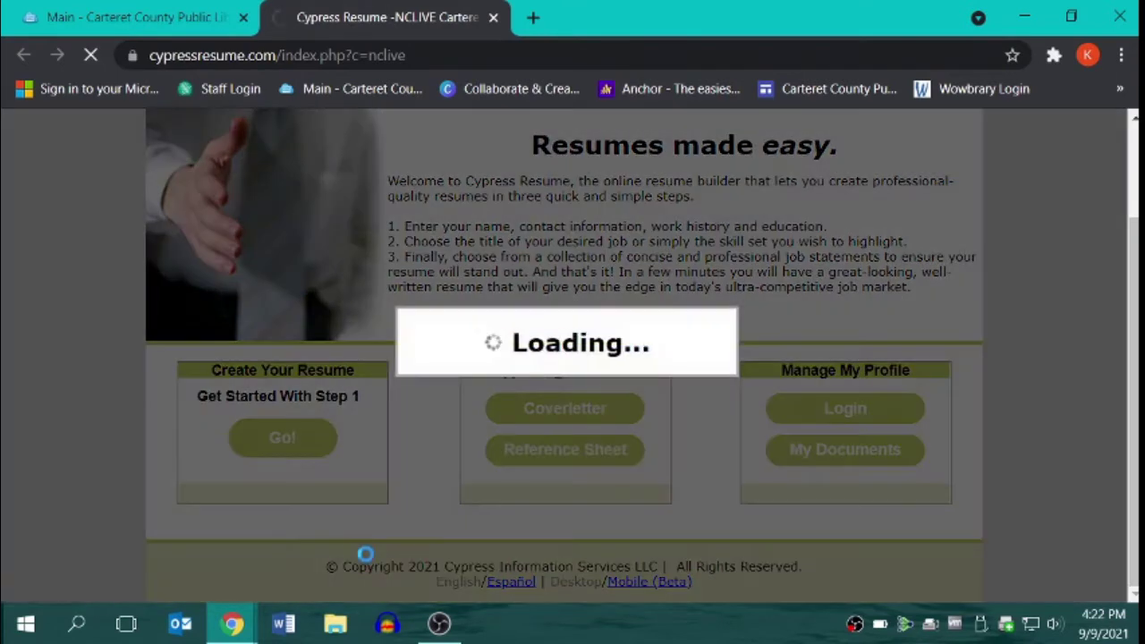
{"action": "scroll", "coordinate": [385, 483], "scroll_direction": "down", "scroll_amount": 2}
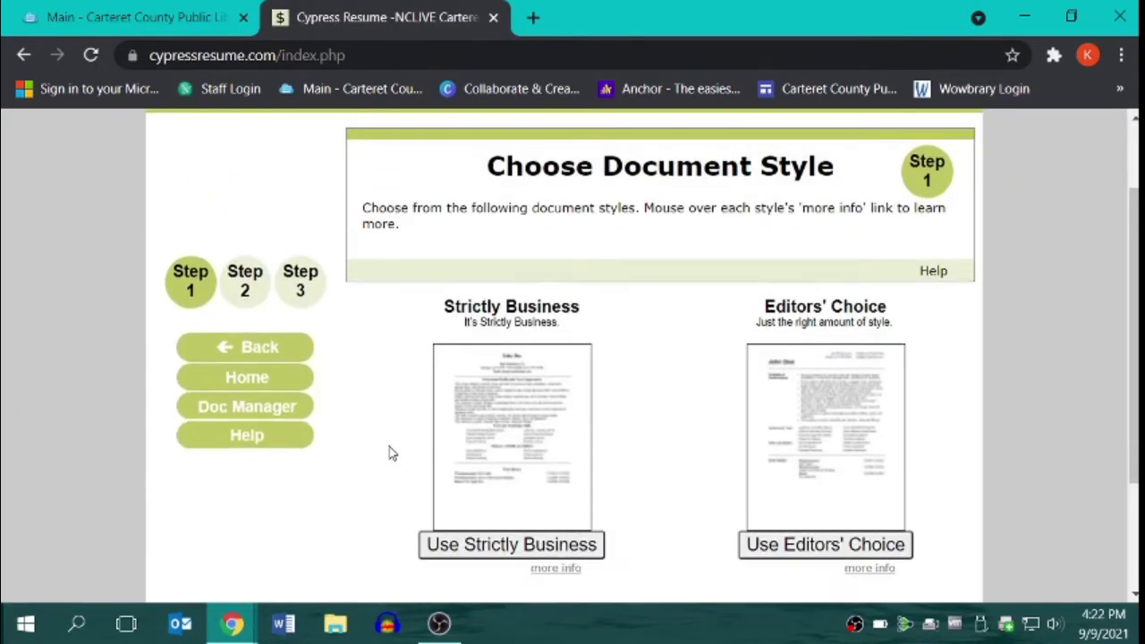
{"action": "scroll", "coordinate": [389, 452], "scroll_direction": "down", "scroll_amount": 1}
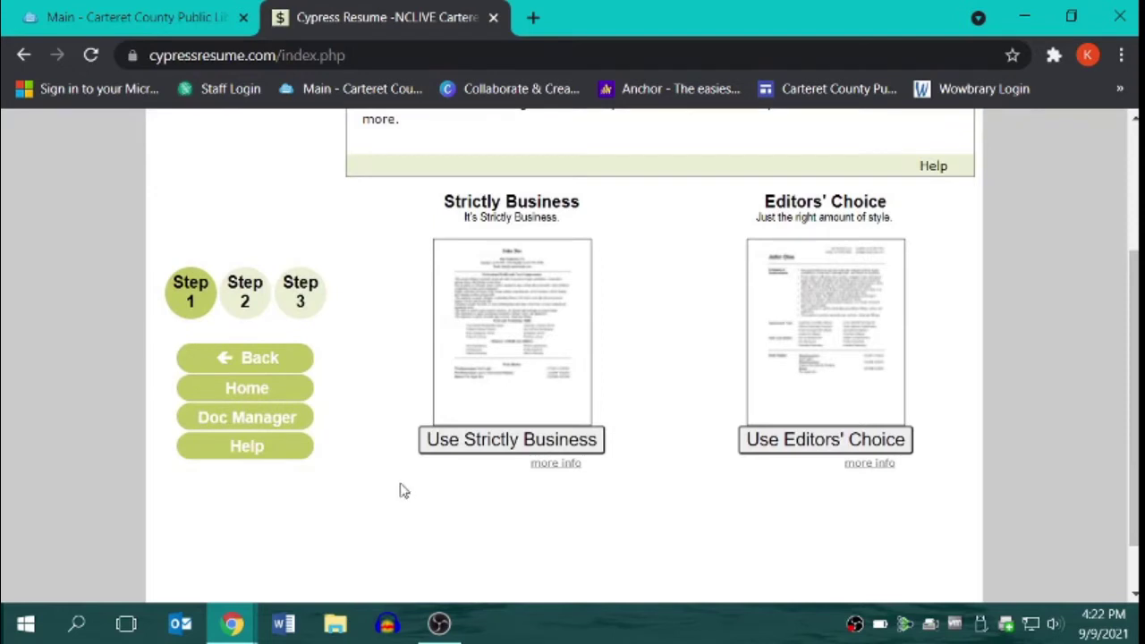
{"action": "left_click", "coordinate": [490, 438]}
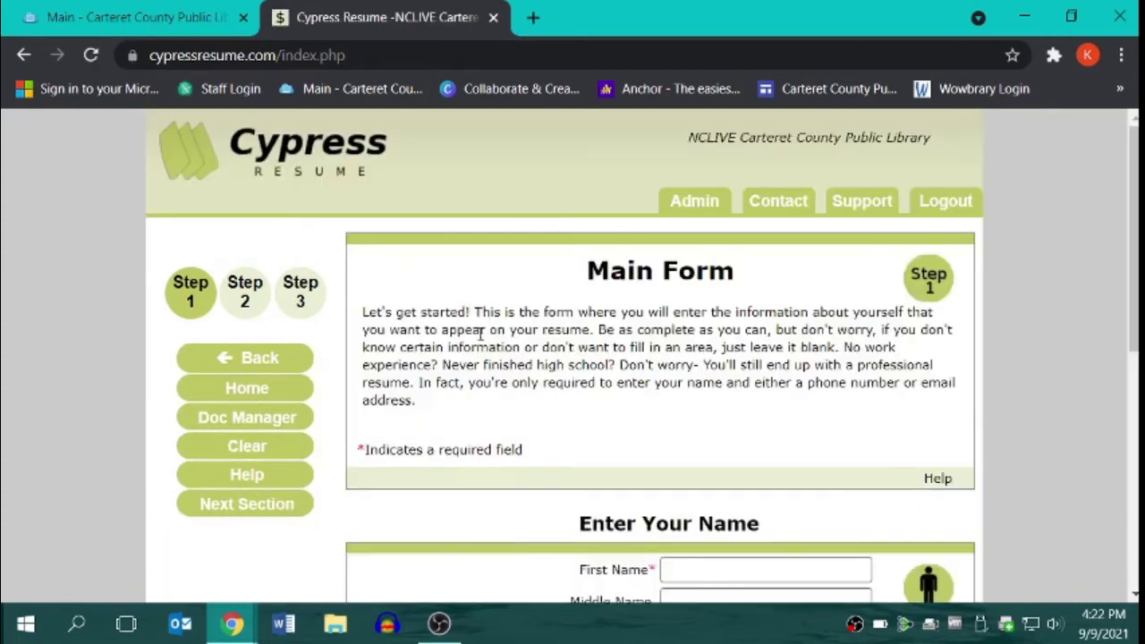
Leave the name and contact information fields blank and proceed to the employment history section.
{"action": "scroll", "coordinate": [479, 341], "scroll_direction": "down", "scroll_amount": 2}
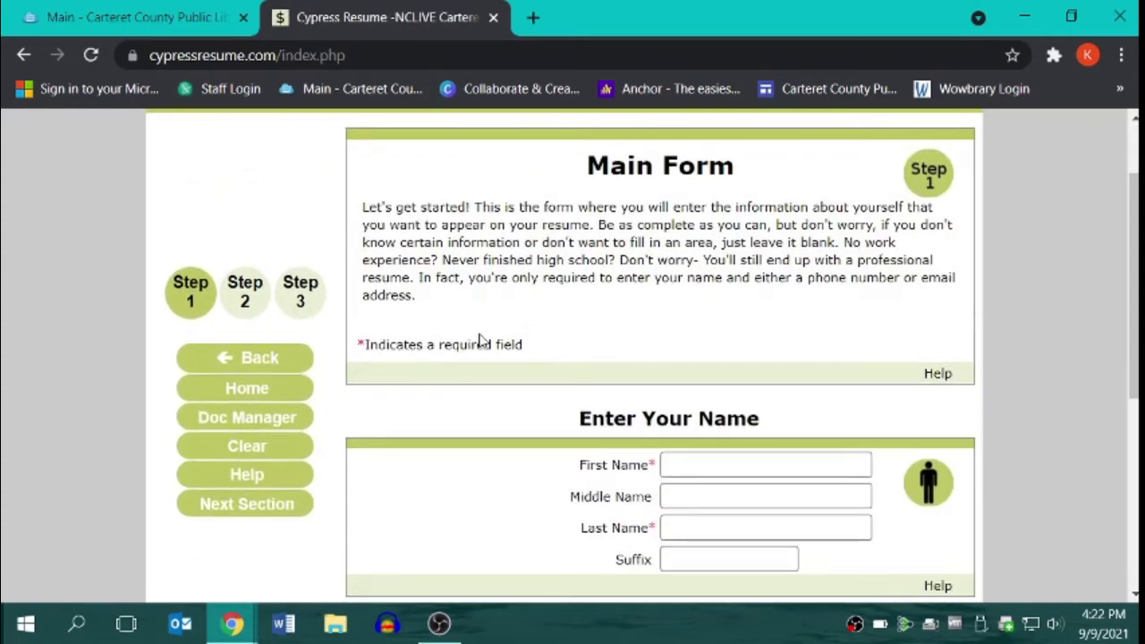
{"action": "scroll", "coordinate": [479, 341], "scroll_direction": "down", "scroll_amount": 2}
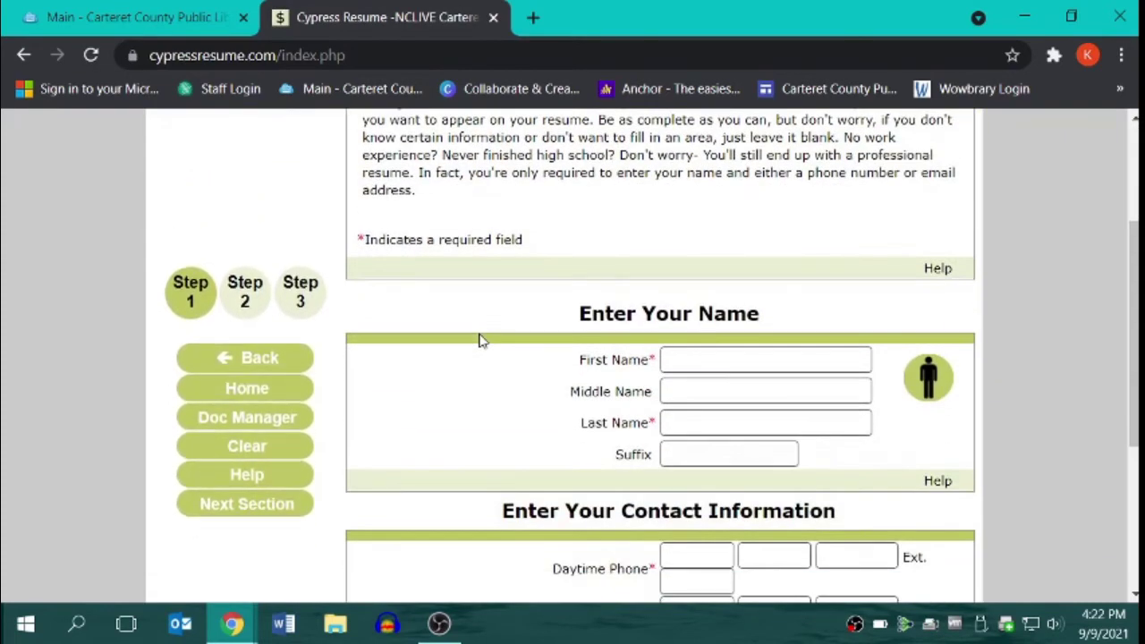
{"action": "scroll", "coordinate": [478, 340], "scroll_direction": "down", "scroll_amount": 2}
{"action": "scroll", "coordinate": [714, 338], "scroll_direction": "down", "scroll_amount": 4}
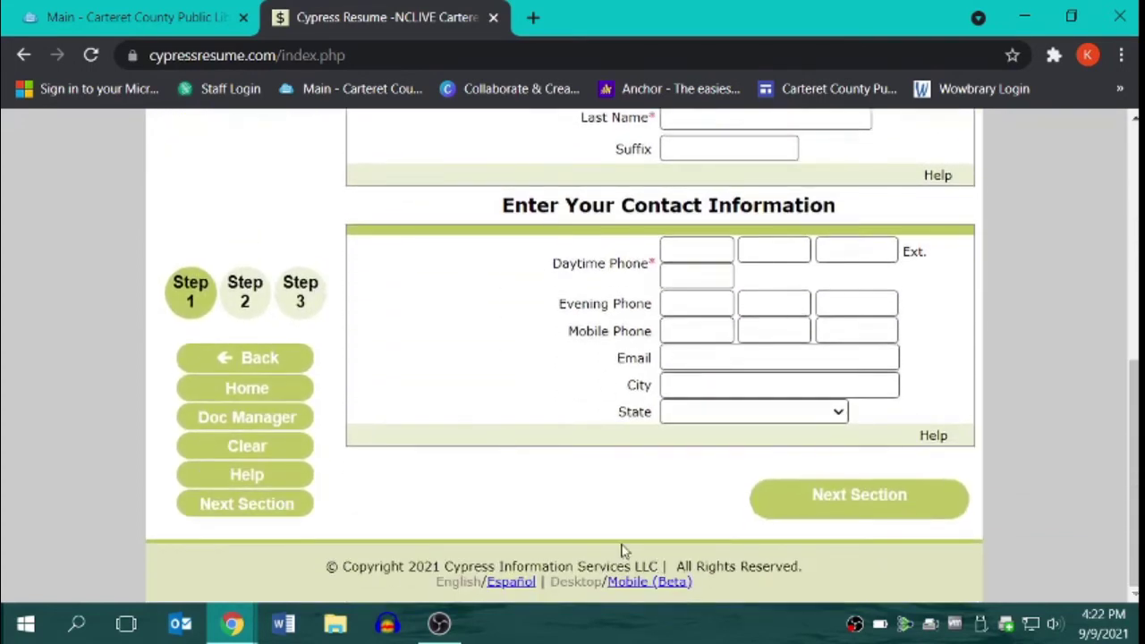
{"action": "left_click", "coordinate": [856, 506]}
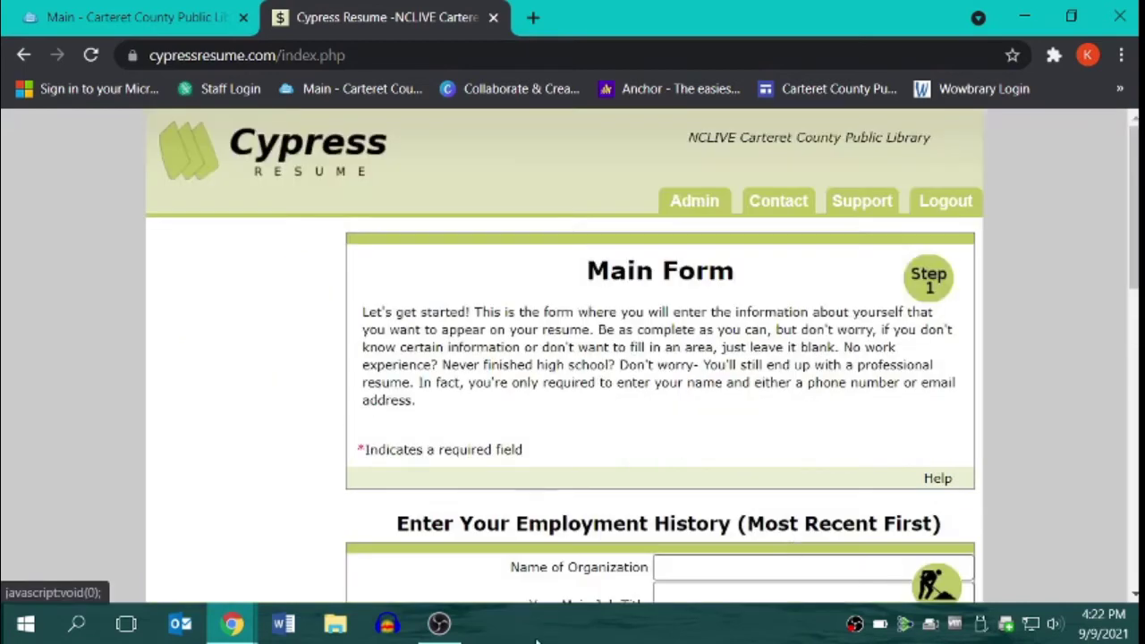
Add extra work history entries to the employment section, leave them blank and proceed to the educational history section.
{"action": "scroll", "coordinate": [543, 564], "scroll_direction": "down", "scroll_amount": 4}
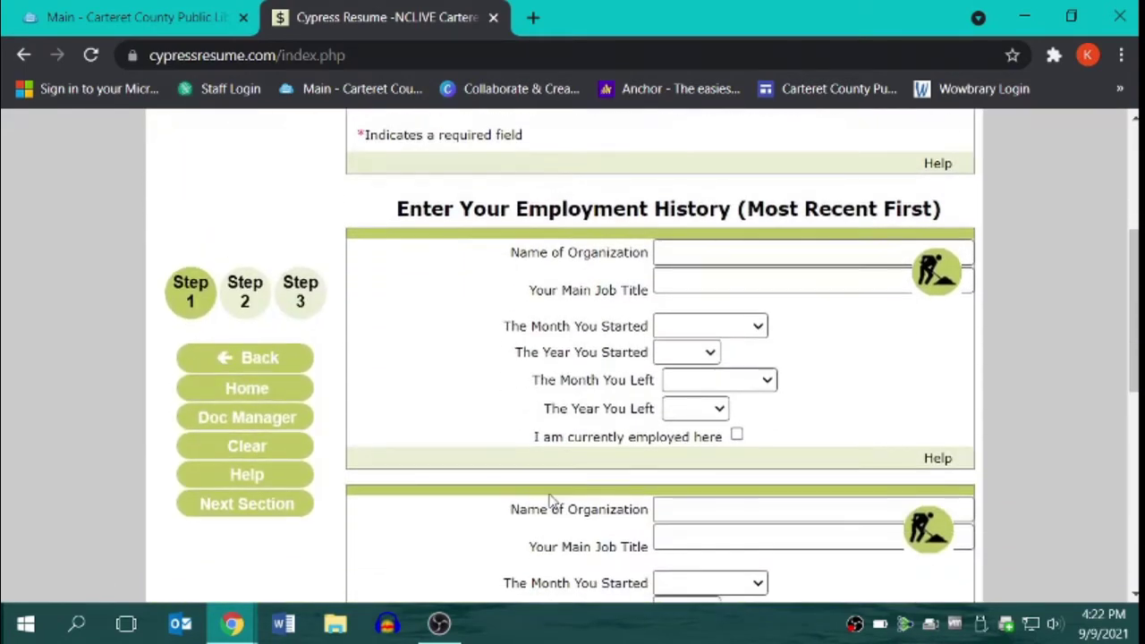
{"action": "scroll", "coordinate": [552, 499], "scroll_direction": "down", "scroll_amount": 2}
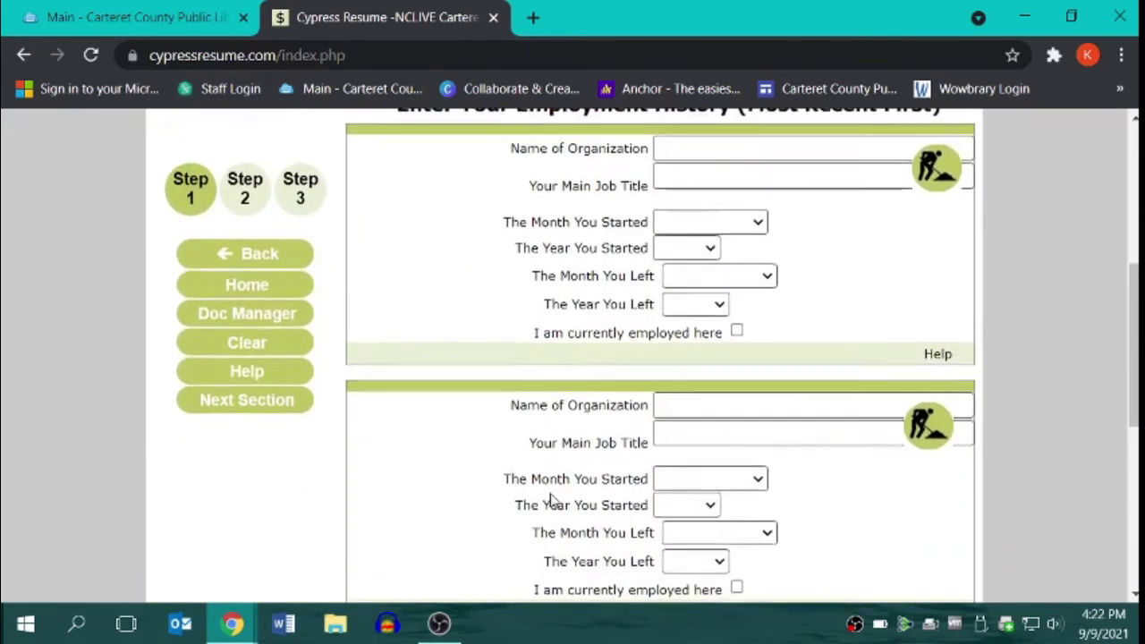
{"action": "scroll", "coordinate": [546, 491], "scroll_direction": "down", "scroll_amount": 2}
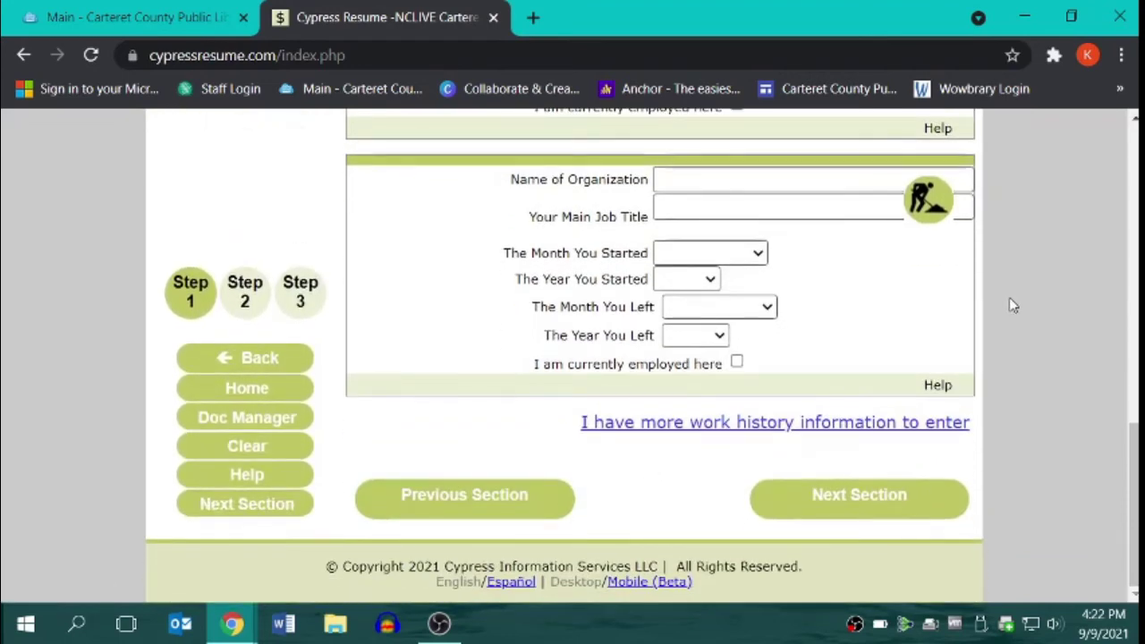
{"action": "left_click", "coordinate": [844, 426]}
{"action": "scroll", "coordinate": [857, 547], "scroll_direction": "down", "scroll_amount": 5}
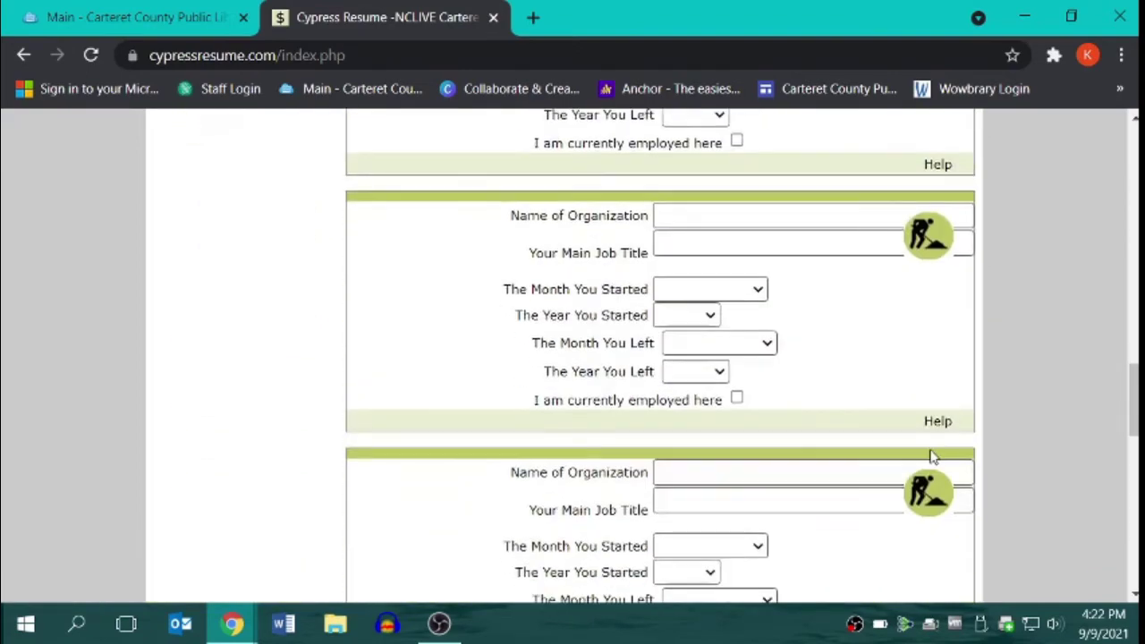
{"action": "scroll", "coordinate": [928, 463], "scroll_direction": "down", "scroll_amount": 3}
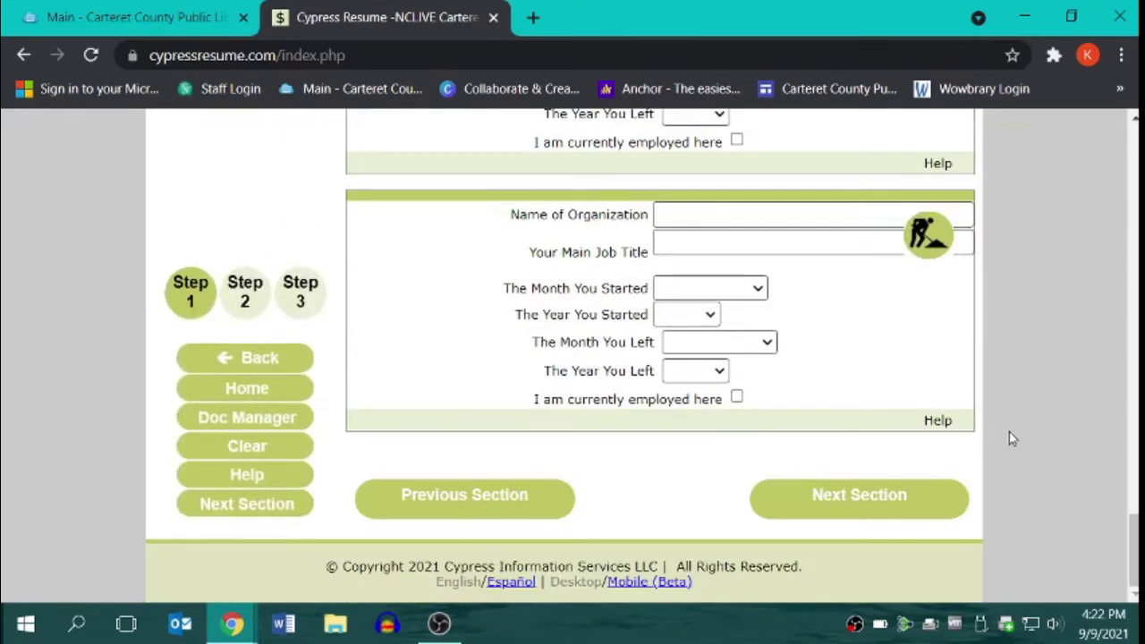
{"action": "left_click", "coordinate": [878, 525]}
Look over the high school and college fields, leave them blank and proceed to the certifications and training section.
{"action": "scroll", "coordinate": [756, 456], "scroll_direction": "down", "scroll_amount": 7}
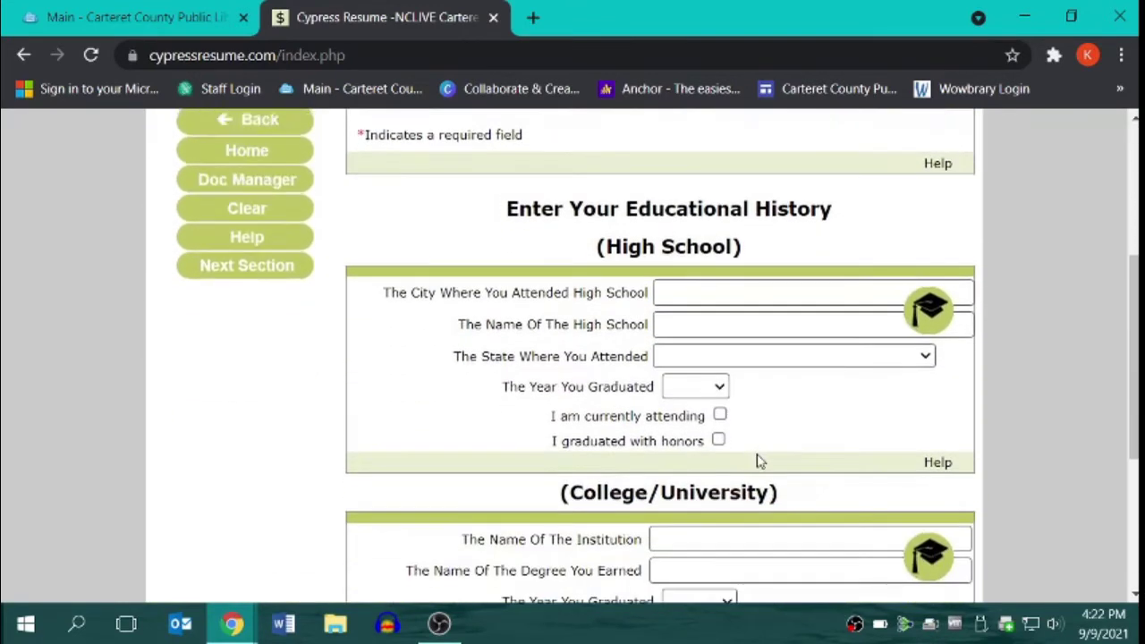
{"action": "scroll", "coordinate": [757, 455], "scroll_direction": "down", "scroll_amount": 1}
{"action": "scroll", "coordinate": [757, 460], "scroll_direction": "down", "scroll_amount": 2}
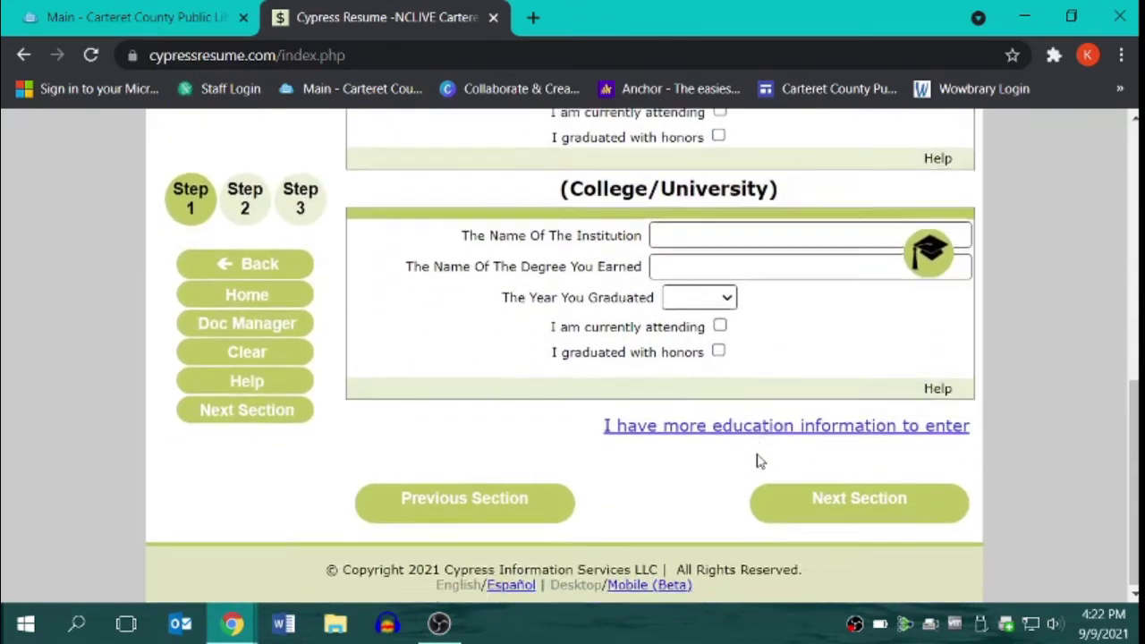
{"action": "left_click", "coordinate": [865, 506]}
Leave the certification and training entries blank and try to proceed to Step 2.
{"action": "scroll", "coordinate": [599, 410], "scroll_direction": "down", "scroll_amount": 3}
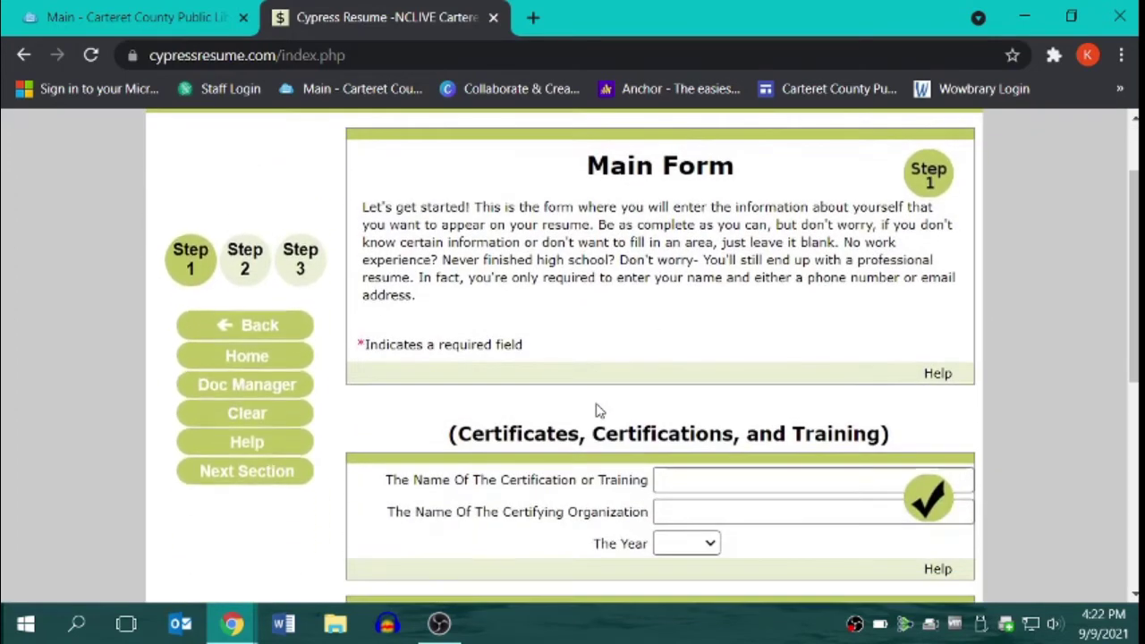
{"action": "scroll", "coordinate": [598, 410], "scroll_direction": "down", "scroll_amount": 3}
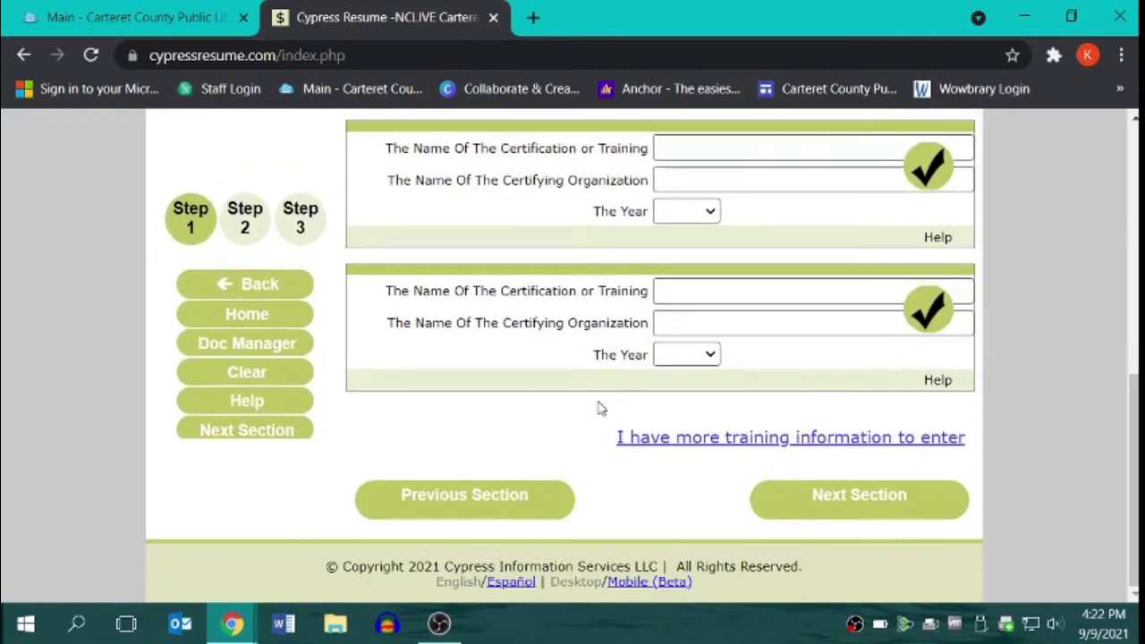
{"action": "left_click", "coordinate": [902, 508]}
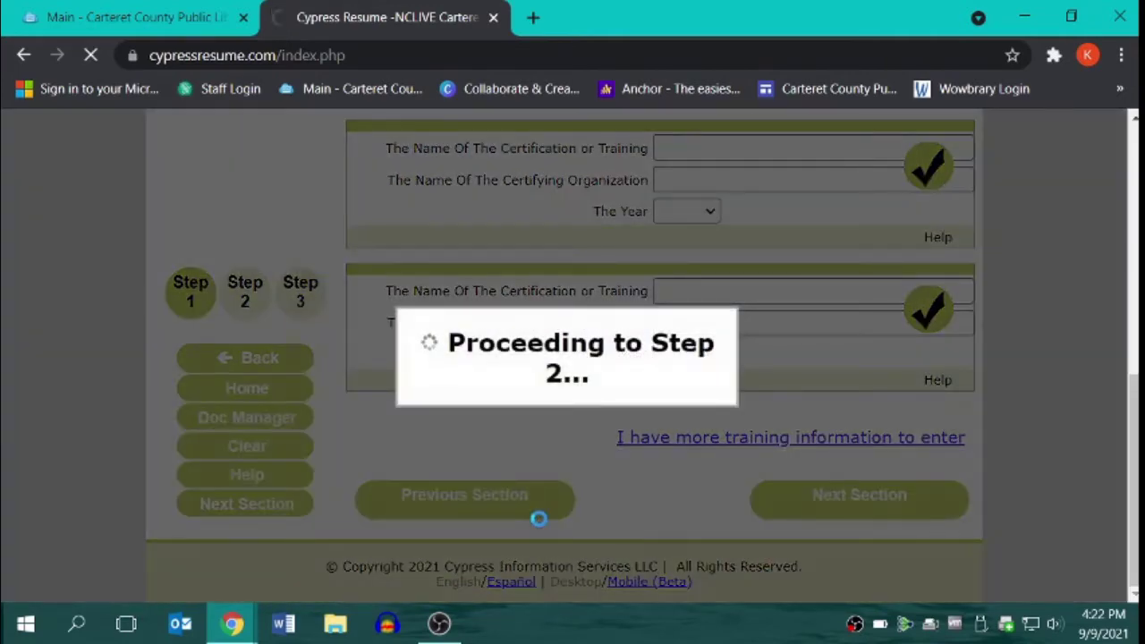
Examine the name and contact information sections of the Main Form for required fields that still need entries.
{"action": "scroll", "coordinate": [545, 434], "scroll_direction": "down", "scroll_amount": 3}
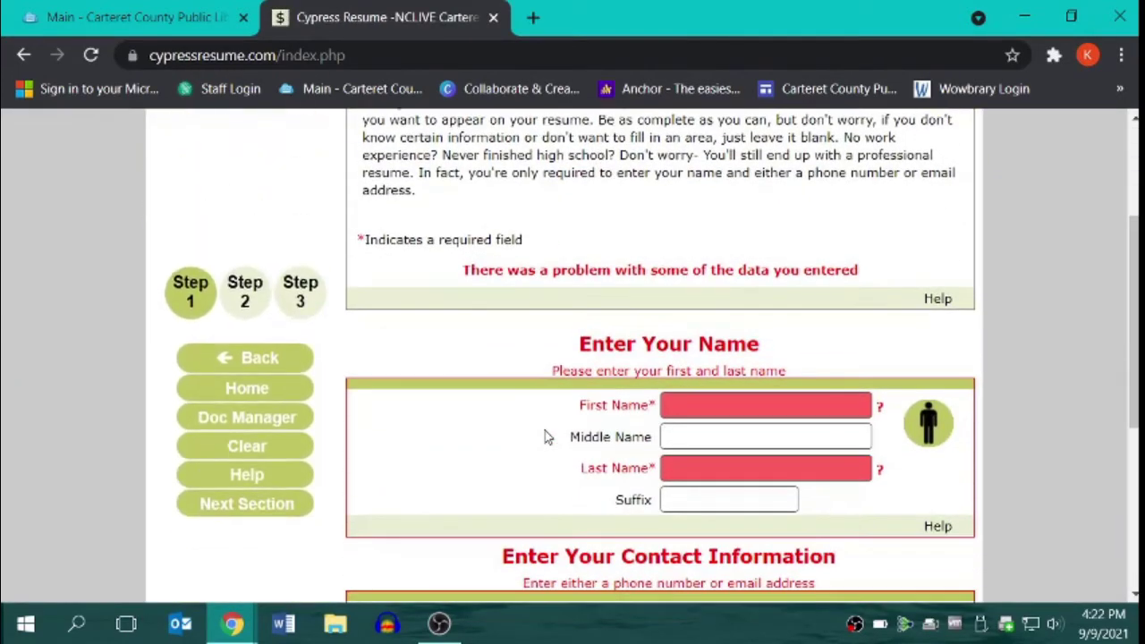
{"action": "scroll", "coordinate": [548, 433], "scroll_direction": "down", "scroll_amount": 1}
{"action": "scroll", "coordinate": [549, 430], "scroll_direction": "up", "scroll_amount": 5}
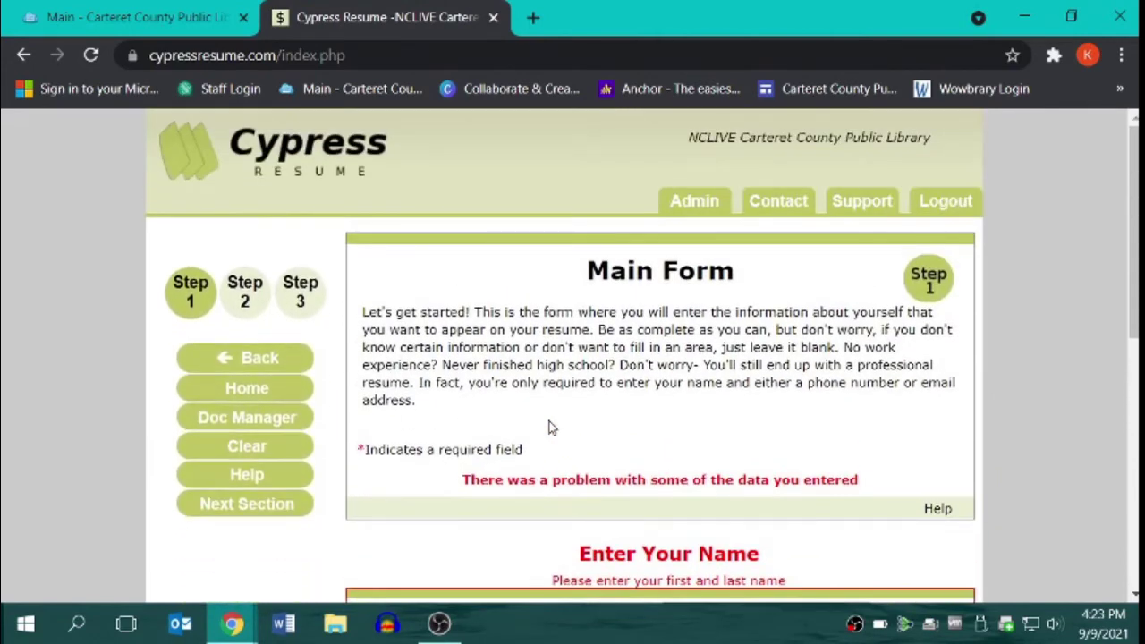
{"action": "scroll", "coordinate": [549, 427], "scroll_direction": "down", "scroll_amount": 4}
{"action": "scroll", "coordinate": [548, 420], "scroll_direction": "up", "scroll_amount": 1}
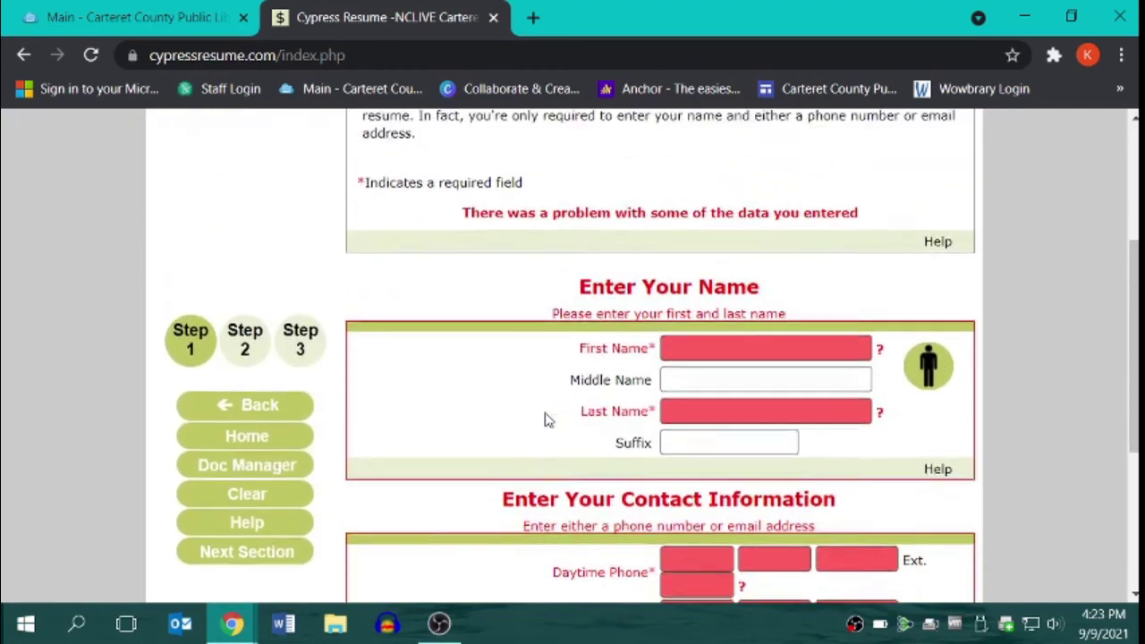
{"action": "scroll", "coordinate": [546, 419], "scroll_direction": "up", "scroll_amount": 2}
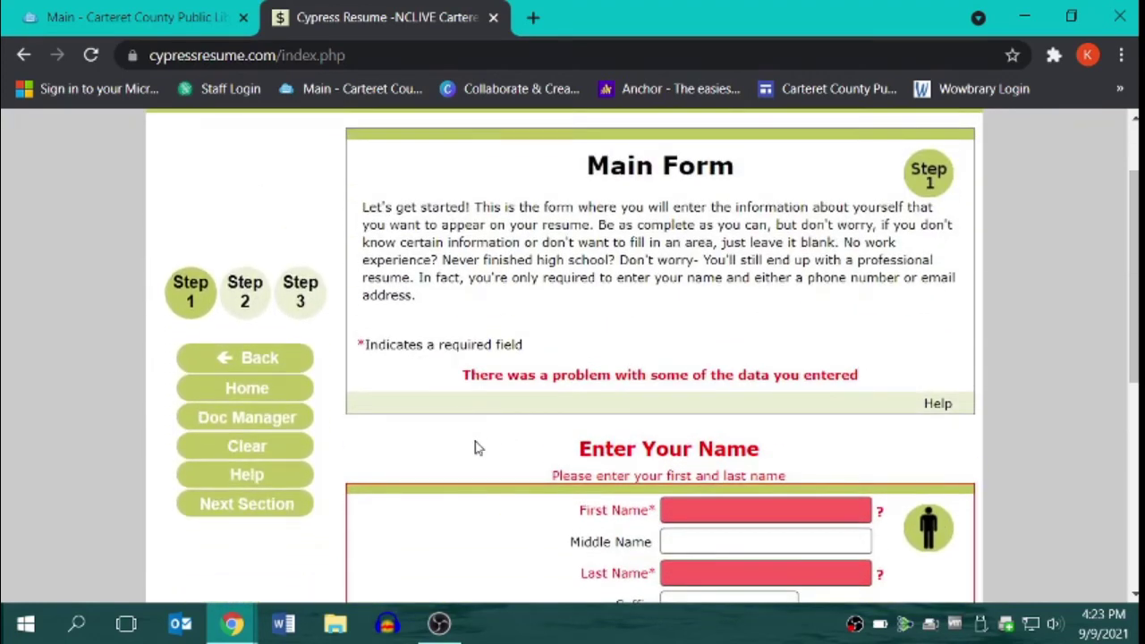